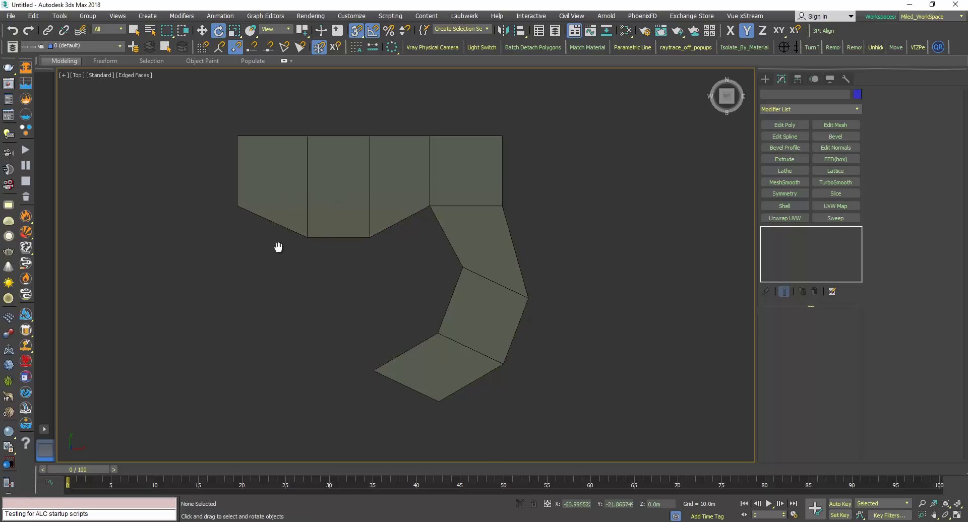
middle_drag(277, 244, 280, 252)
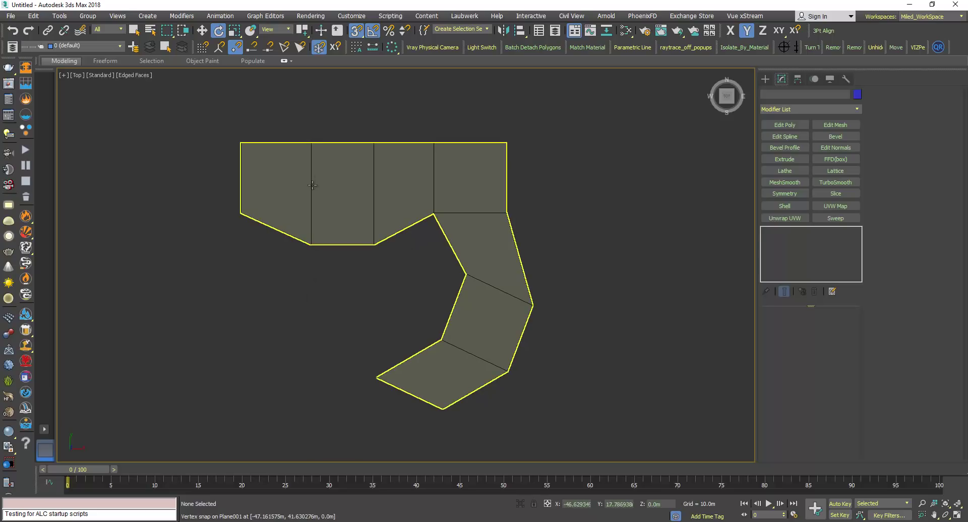
middle_drag(338, 251, 361, 252)
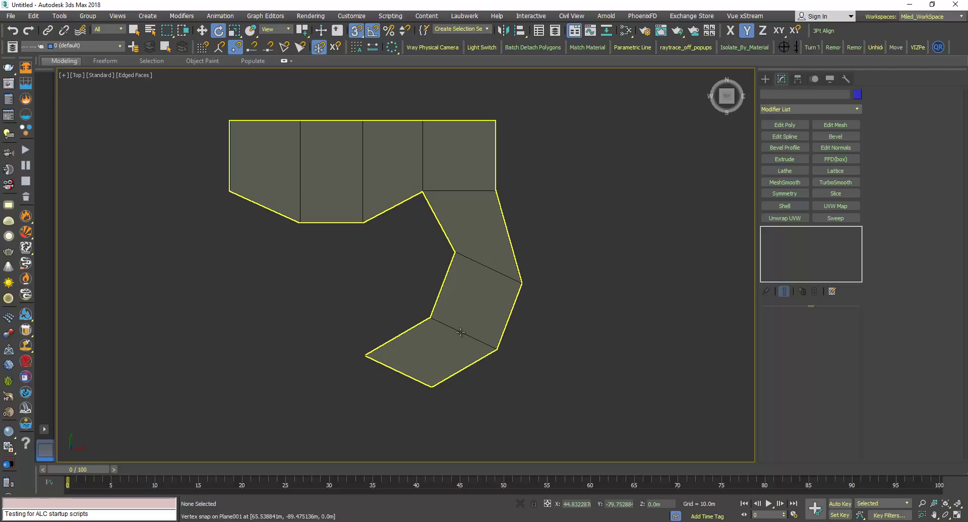
middle_drag(386, 313, 392, 324)
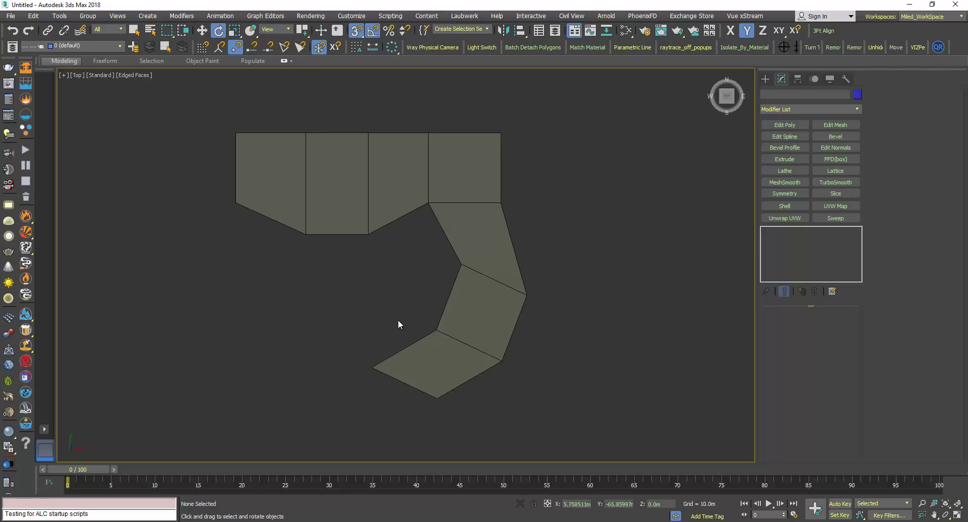
middle_drag(389, 304, 380, 307)
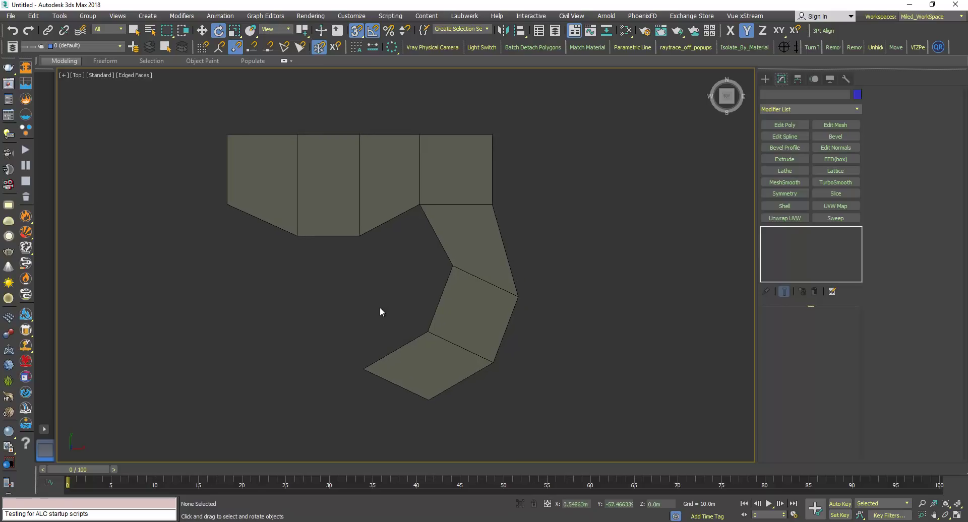
Switch to the perspective view and select the polygon at the lower free end of the curved plane.
key(p)
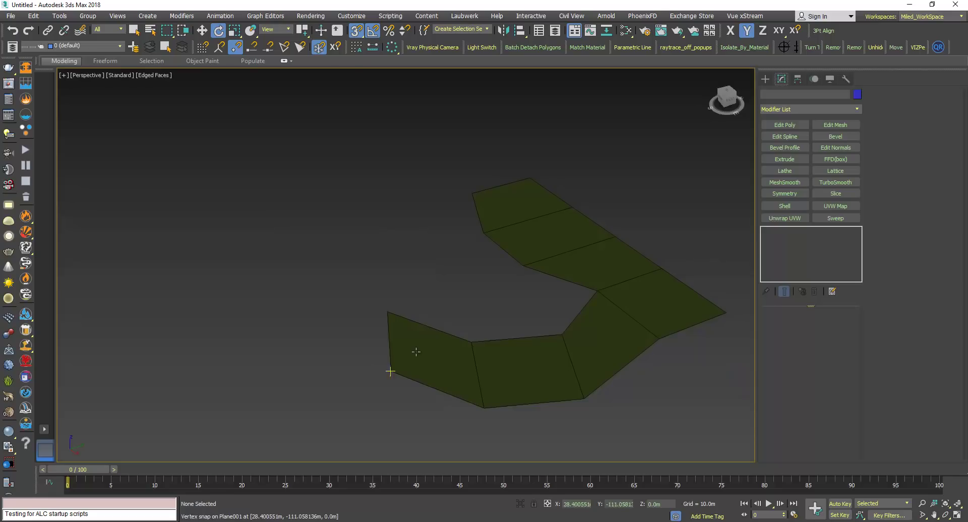
middle_drag(389, 371, 352, 320)
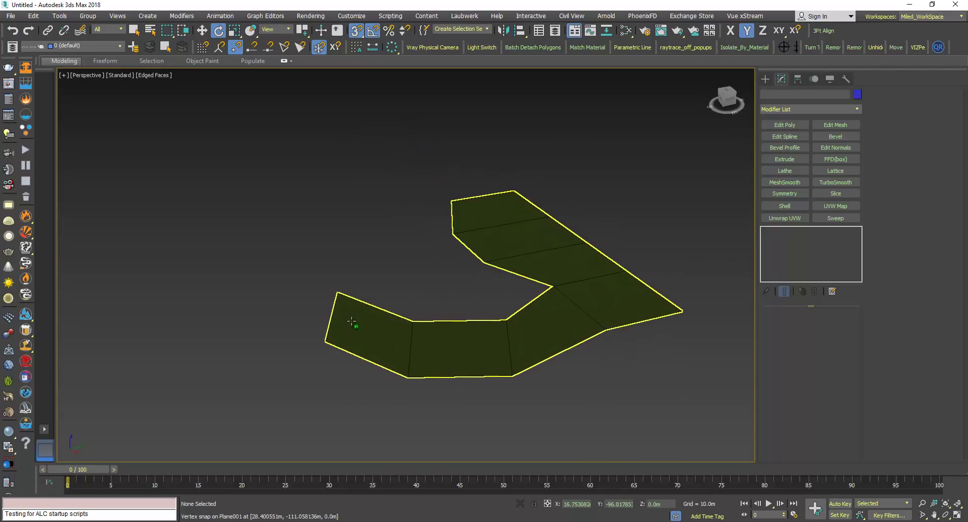
click(384, 336)
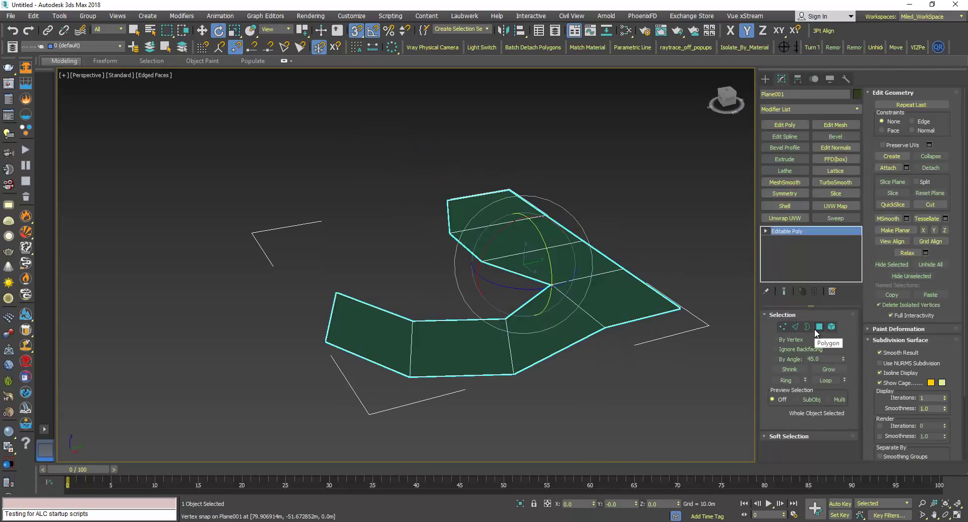
click(815, 328)
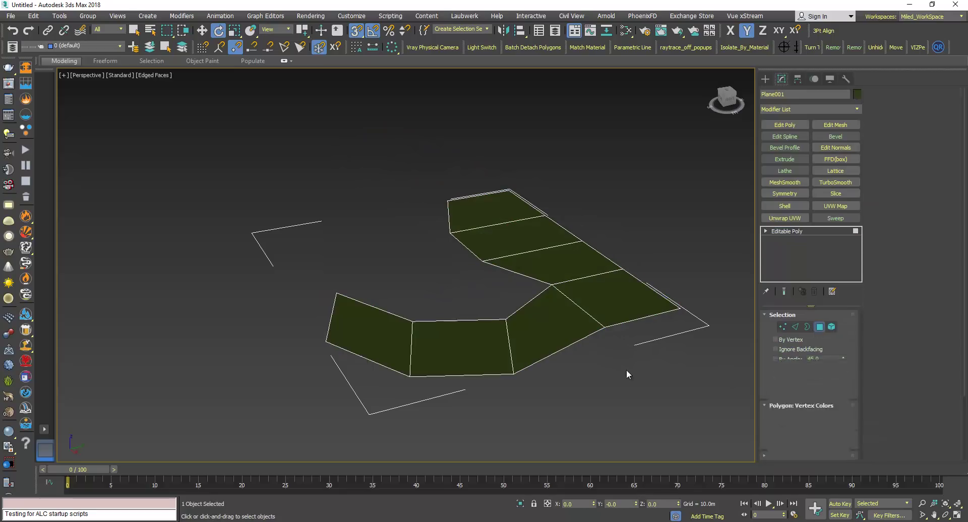
click(365, 335)
alt+middle_drag(368, 335, 353, 349)
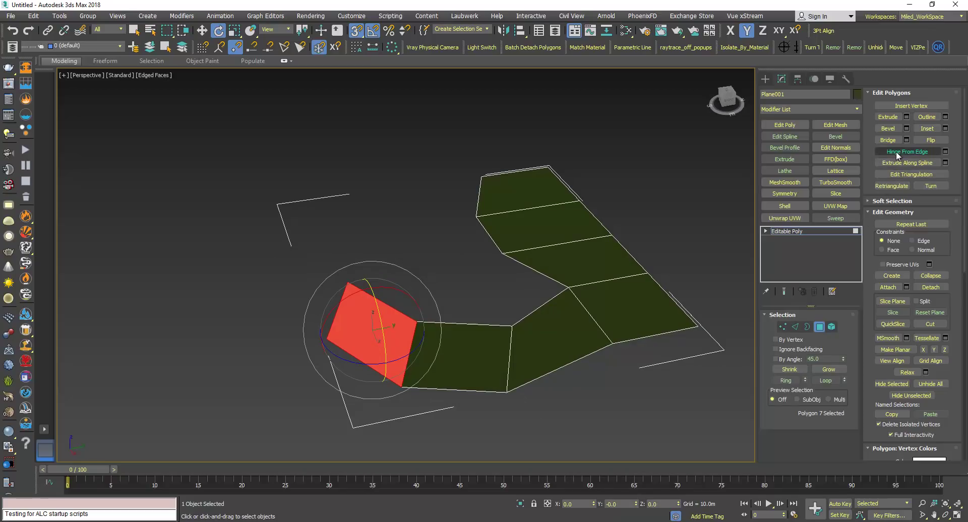
Start Hinge From Edge with its settings on the selected end polygon, and pick the edge shared with the neighbouring polygon as the hinge.
click(946, 151)
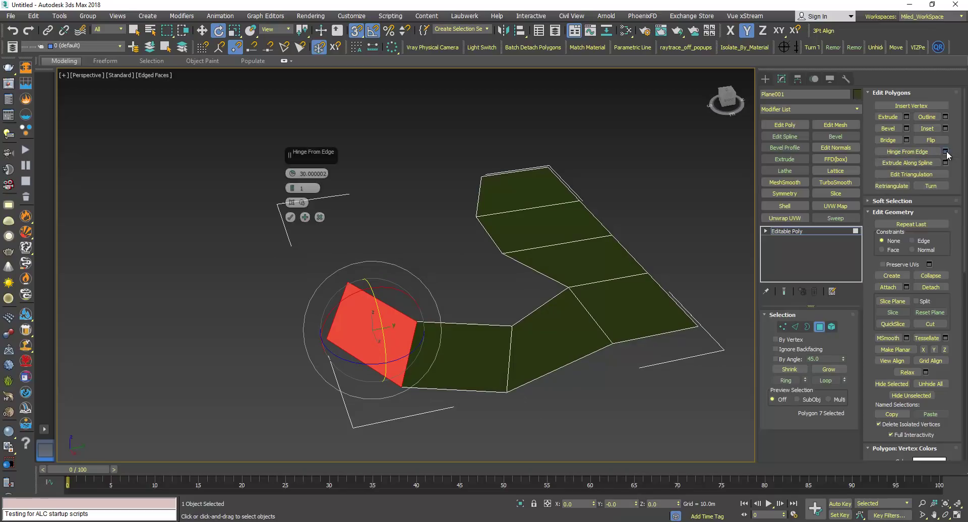
click(302, 203)
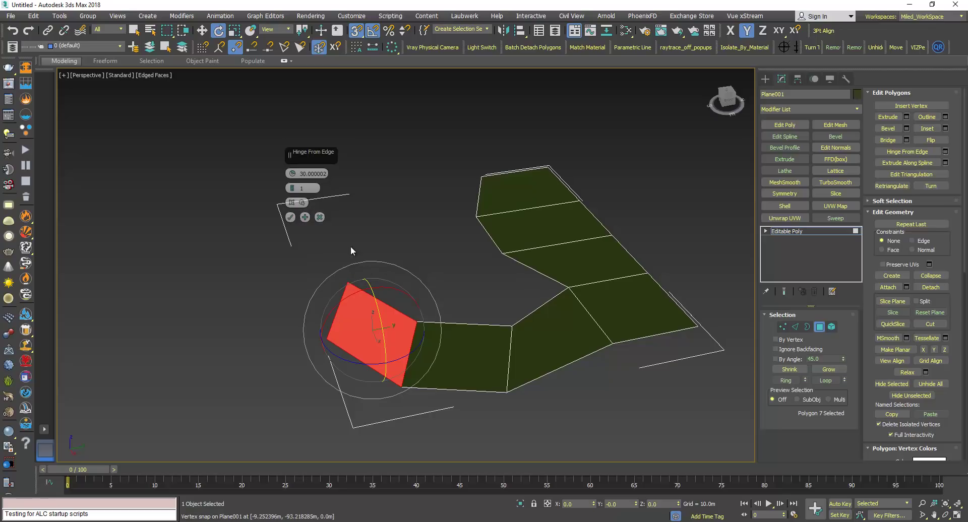
click(303, 203)
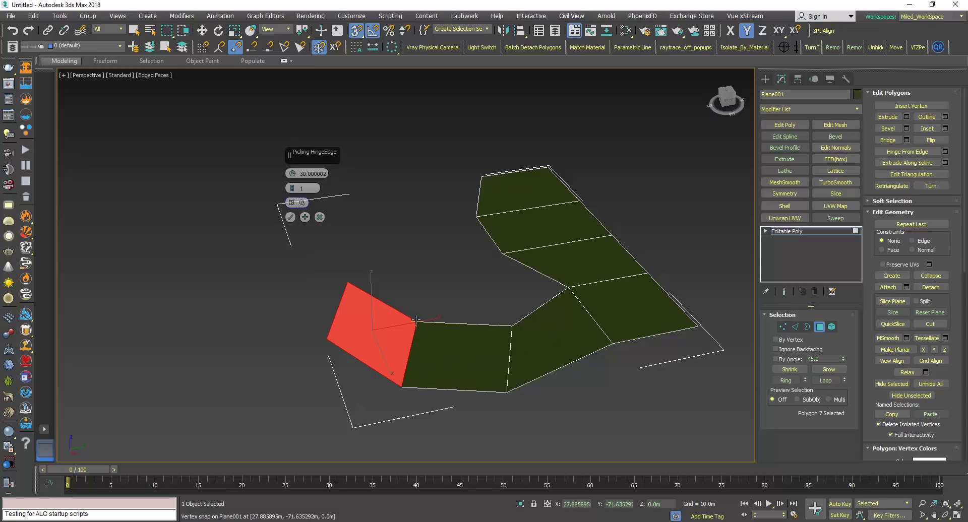
alt+middle_drag(361, 325, 360, 319)
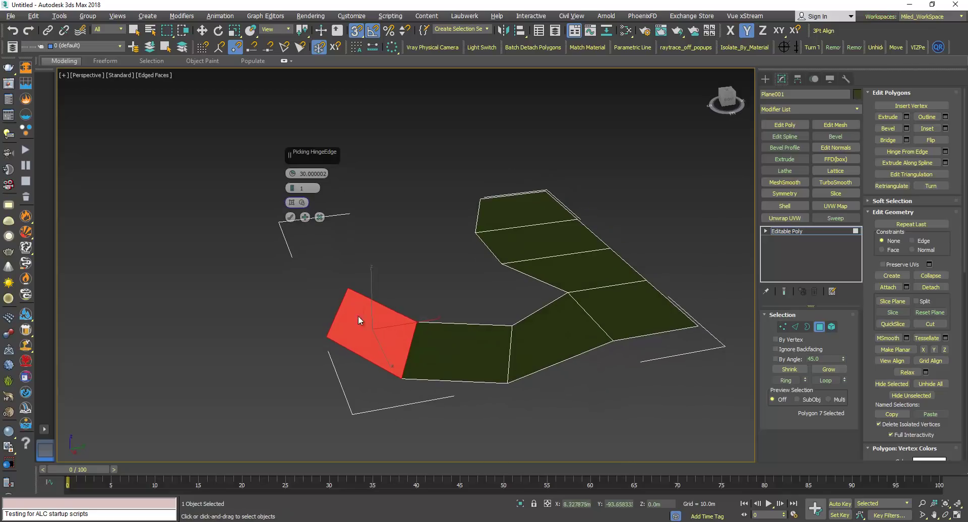
key(e)
click(301, 202)
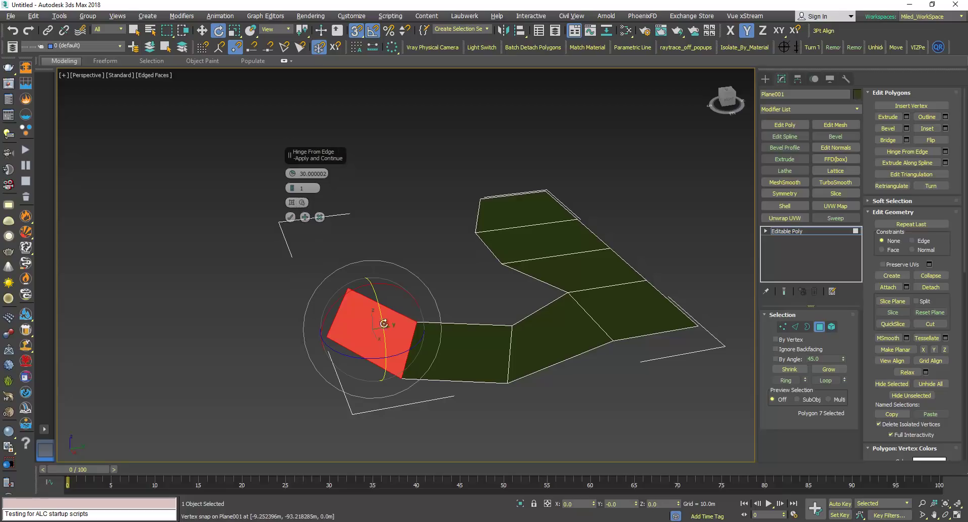
click(296, 202)
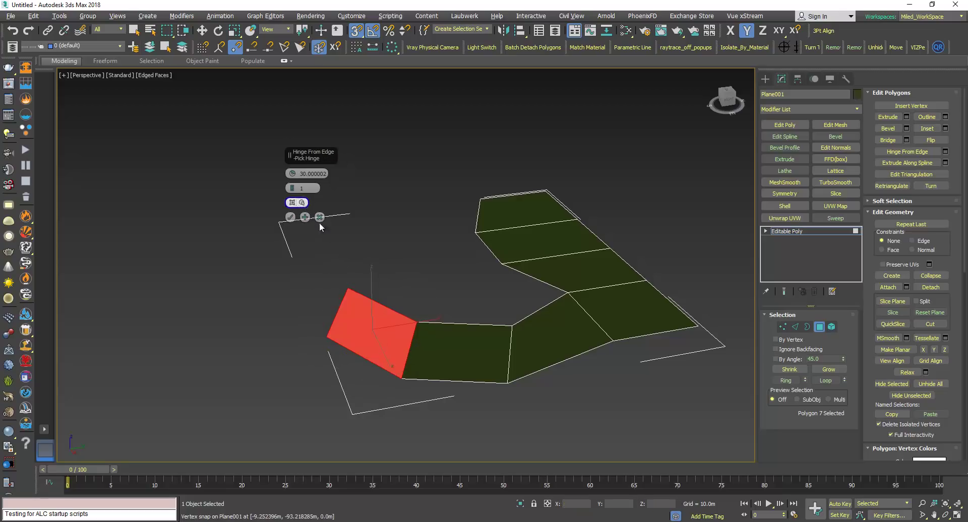
click(409, 343)
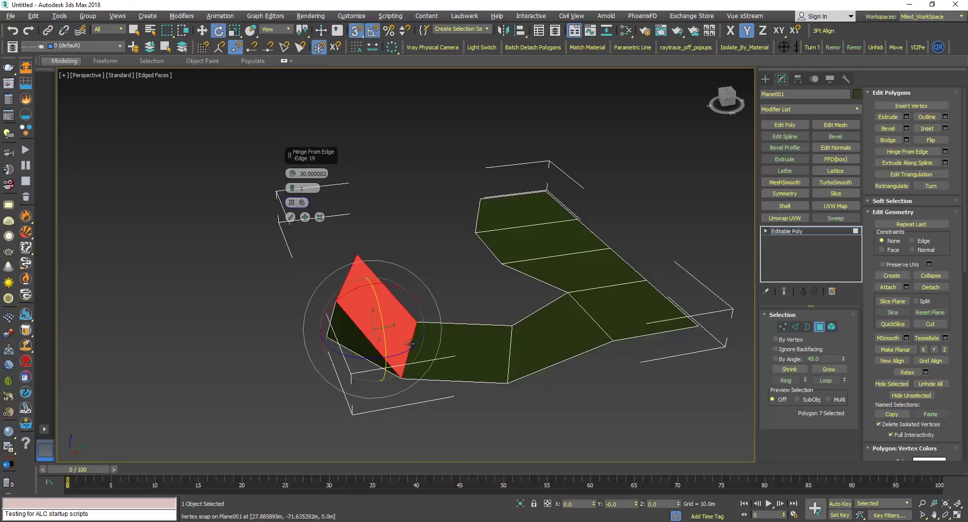
Try hinge angles of 66.5, 101.5 and 81 degrees with six segments, and restore a single segment.
drag(292, 174, 301, 142)
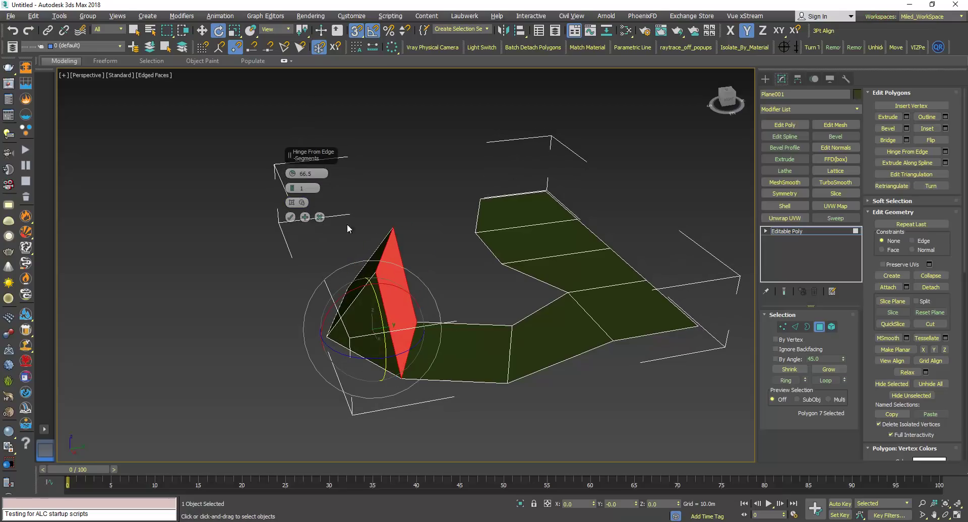
mouse_move(389, 319)
alt+middle_down()
mouse_move(374, 321)
mouse_move(395, 318)
mouse_move(385, 326)
alt+middle_up()
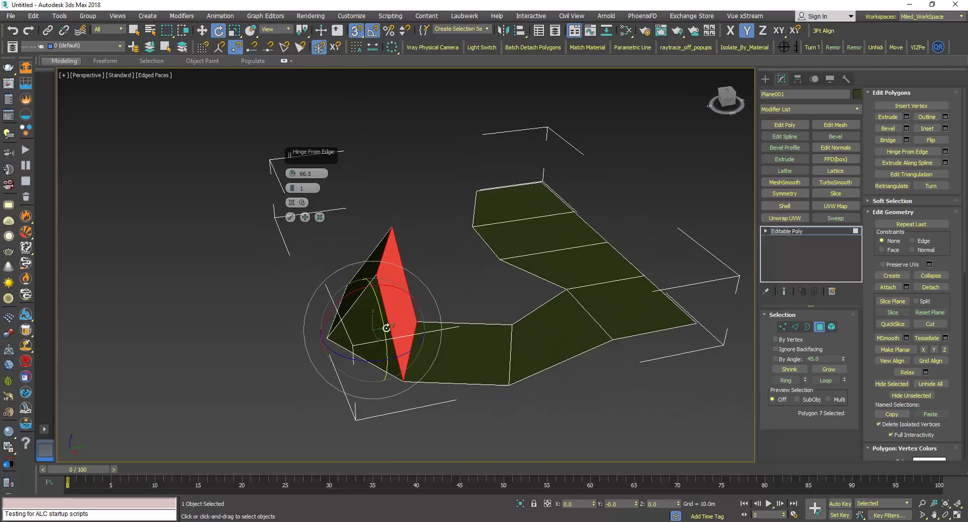
click(292, 186)
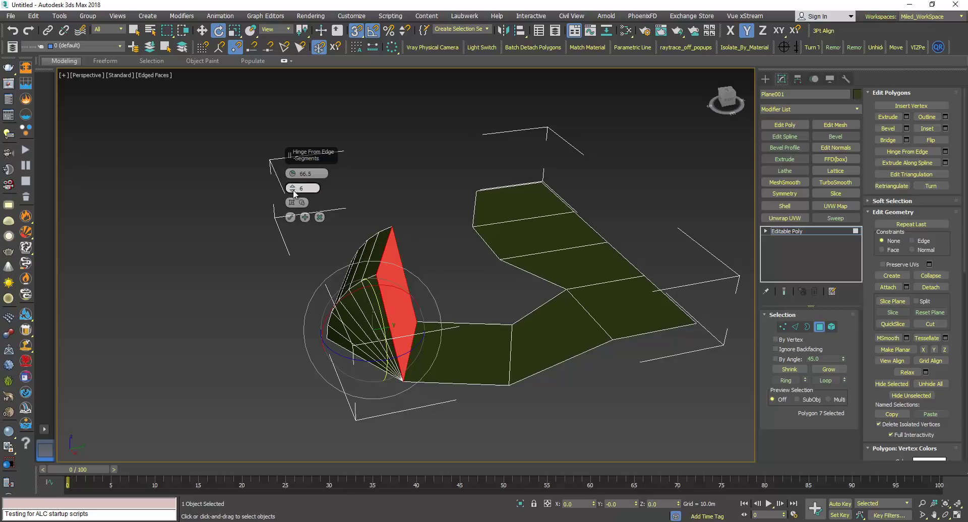
drag(293, 173, 371, 286)
alt+middle_drag(371, 285, 371, 268)
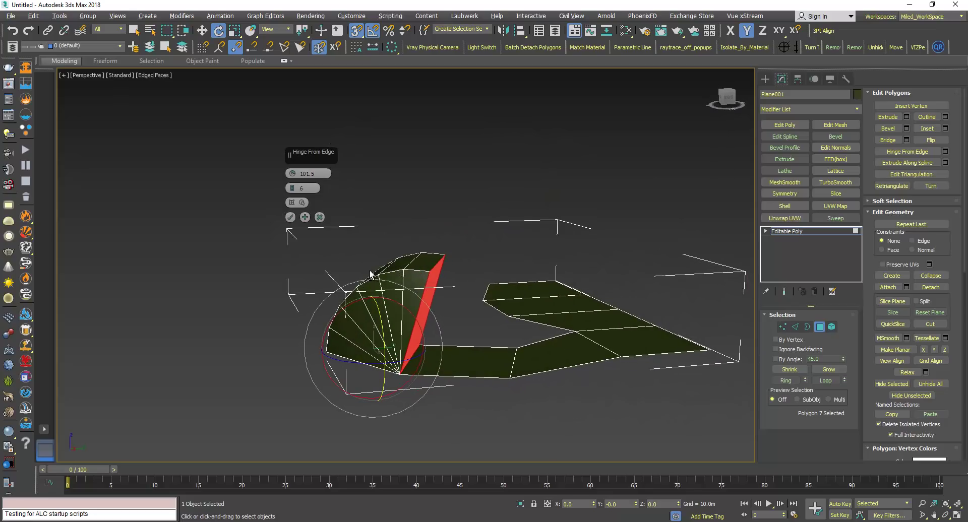
drag(295, 174, 358, 308)
alt+middle_drag(358, 308, 367, 331)
alt+middle_drag(397, 282, 408, 270)
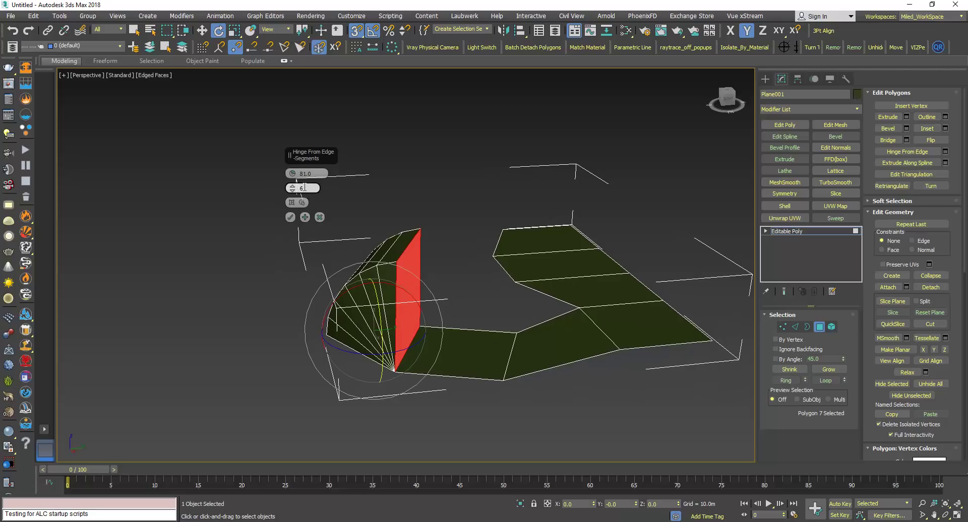
right_click(293, 191)
alt+middle_drag(322, 267, 313, 275)
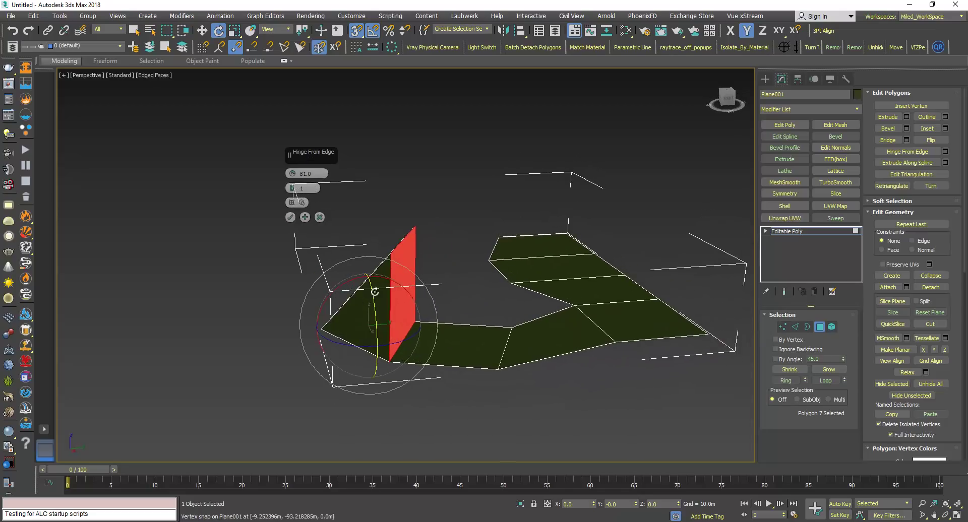
Set the hinge angle to 45 degrees and apply the hinge to the end polygon.
alt+middle_drag(405, 285, 403, 285)
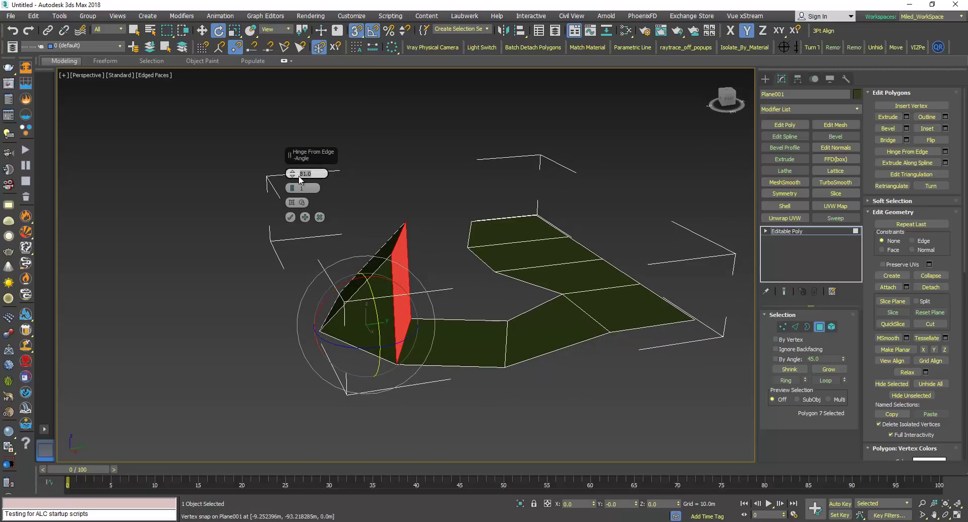
text(45)
key(Return)
mouse_move(328, 324)
alt+middle_down()
mouse_move(357, 319)
mouse_move(333, 313)
mouse_move(322, 328)
mouse_move(312, 320)
mouse_move(321, 323)
alt+middle_up()
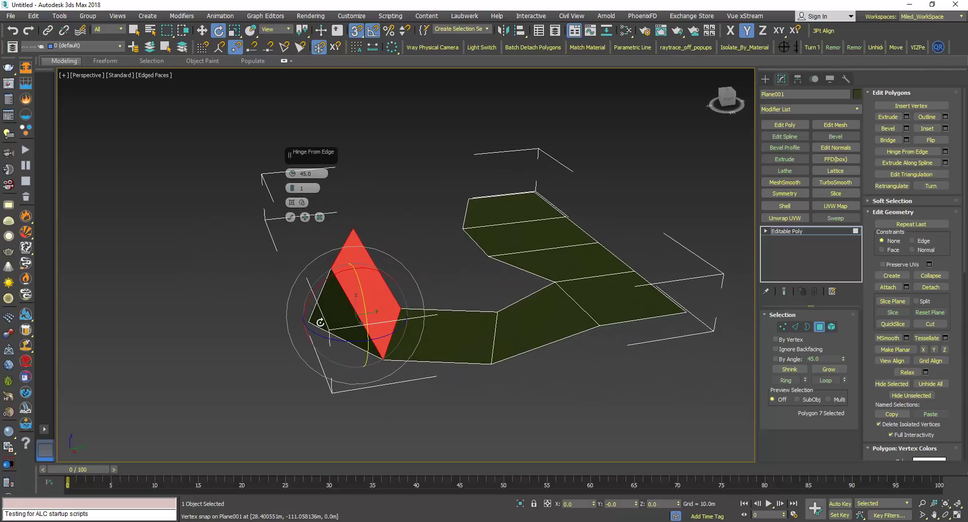
click(291, 218)
alt+middle_drag(289, 255, 325, 319)
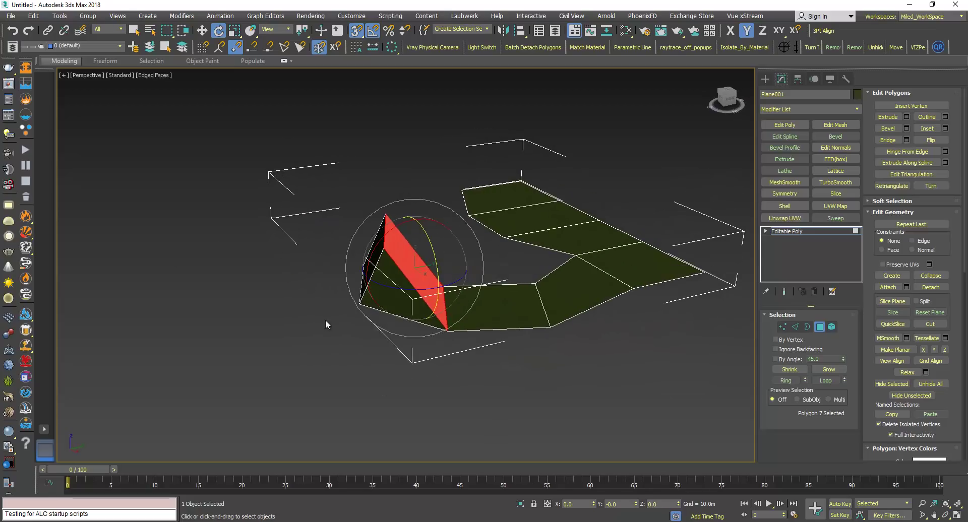
Delete the three side polygons that the hinge added around the raised end polygon.
click(327, 322)
key(q)
click(384, 291)
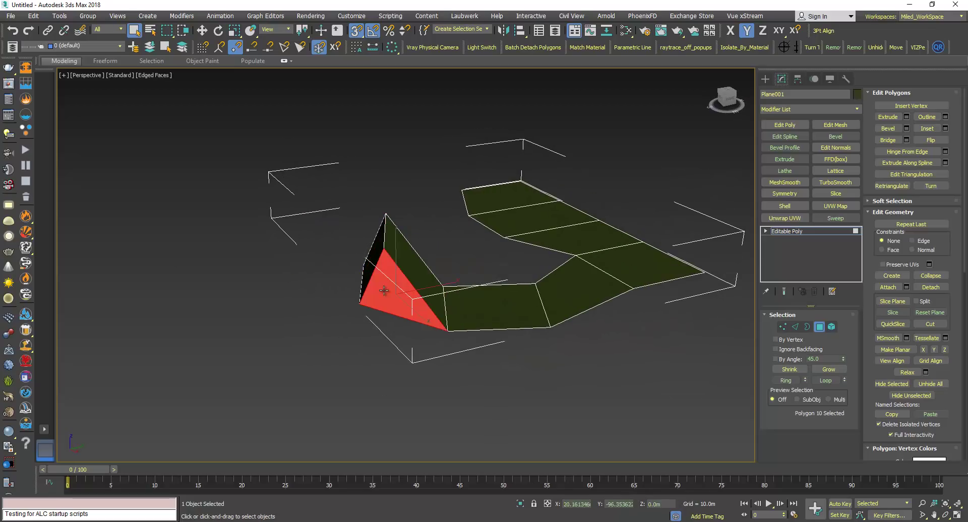
ctrl+click(366, 274)
alt+middle_drag(360, 312, 430, 409)
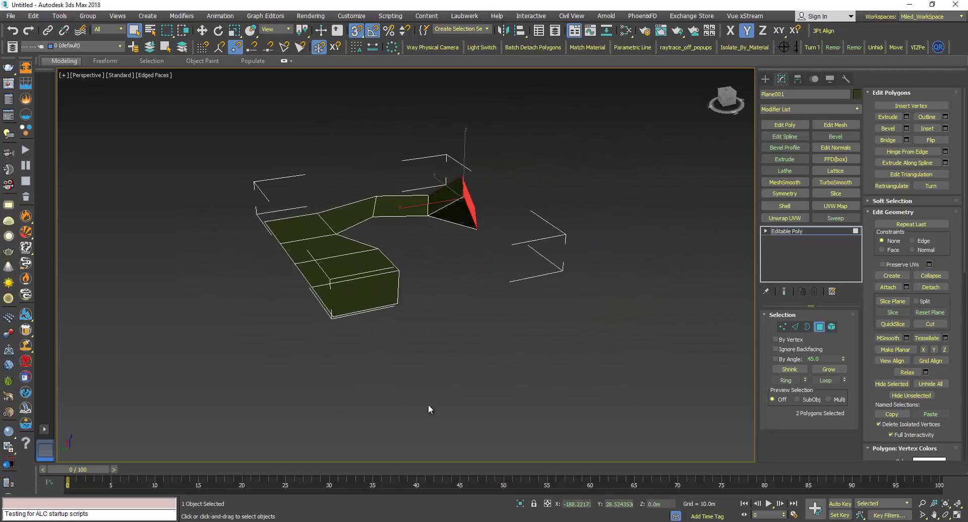
scroll(461, 218, up, 4)
ctrl+click(458, 211)
mouse_move(436, 274)
middle_down()
mouse_move(415, 298)
mouse_move(413, 276)
middle_up()
alt+middle_drag(408, 244, 525, 357)
key(Delete)
Leave polygon editing so that the whole plane object is selected.
scroll(198, 281, down, 5)
middle_drag(296, 333, 332, 350)
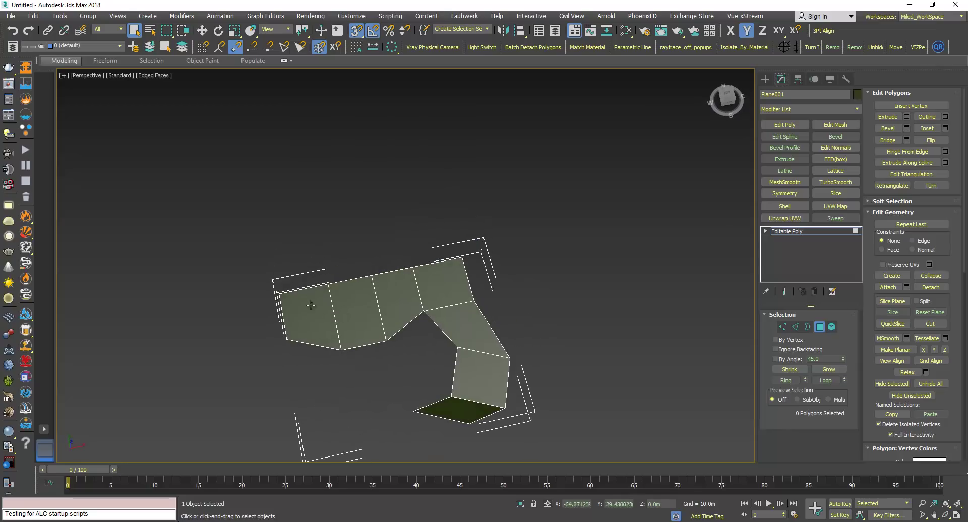
alt+middle_drag(311, 305, 341, 296)
scroll(363, 346, up, 3)
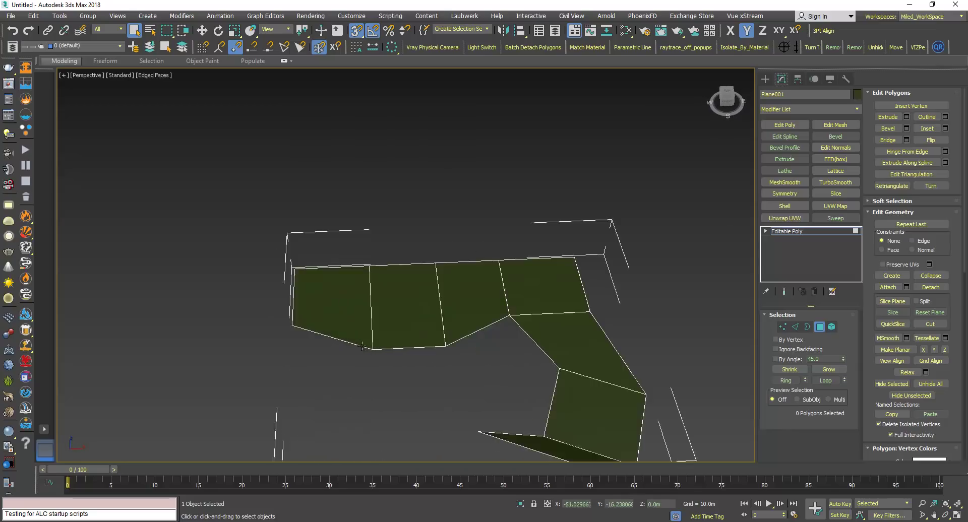
mouse_move(361, 343)
middle_down()
mouse_move(326, 263)
mouse_move(344, 334)
middle_up()
click(820, 328)
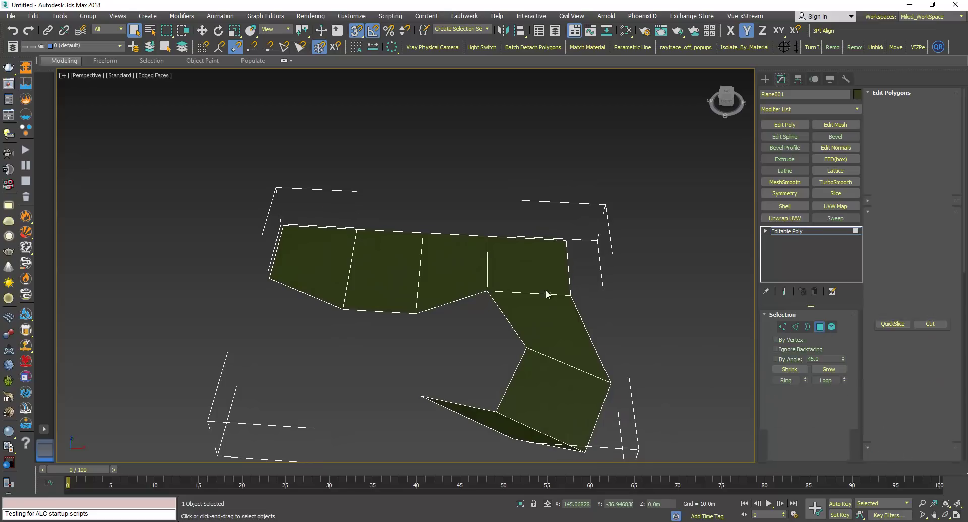
alt+middle_drag(411, 289, 399, 276)
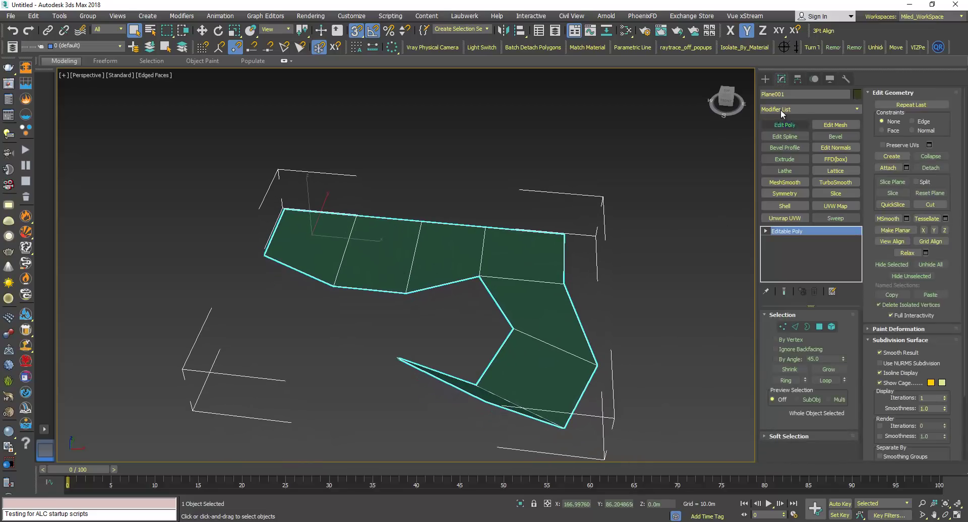
Turn on the working pivot for the plane and start editing its placement.
click(797, 80)
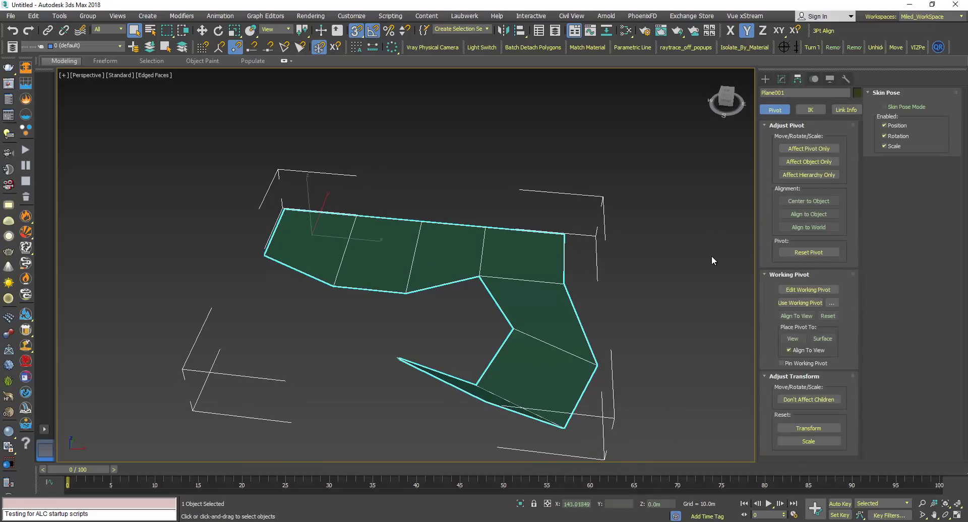
click(801, 304)
alt+middle_drag(421, 297, 401, 277)
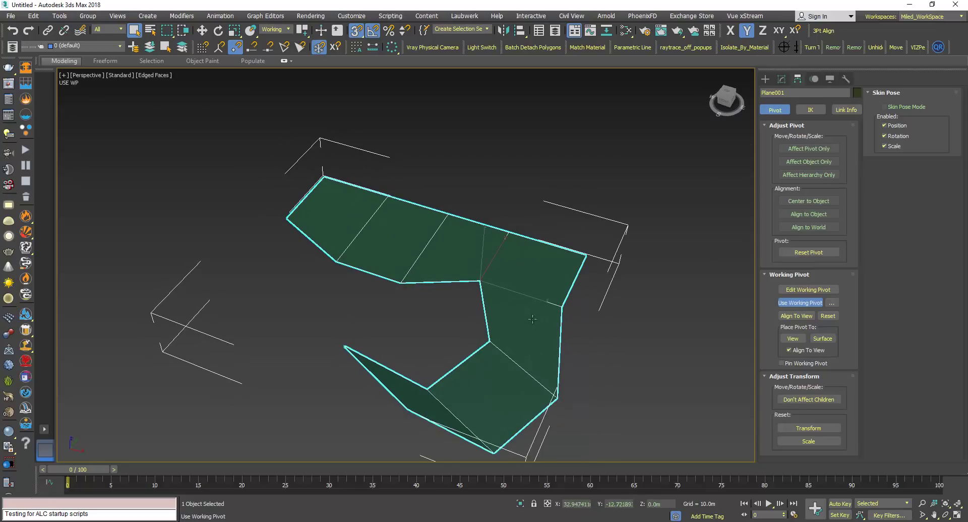
click(813, 291)
click(796, 294)
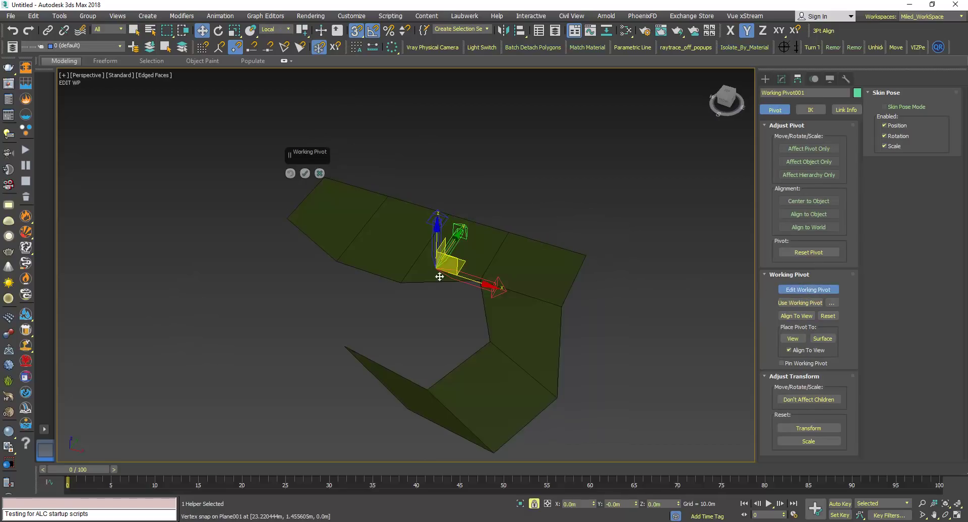
Check that vertex snapping is set, move the working pivot onto the inner corner vertex of the end polygon's shared edge, and finish editing.
right_click(356, 30)
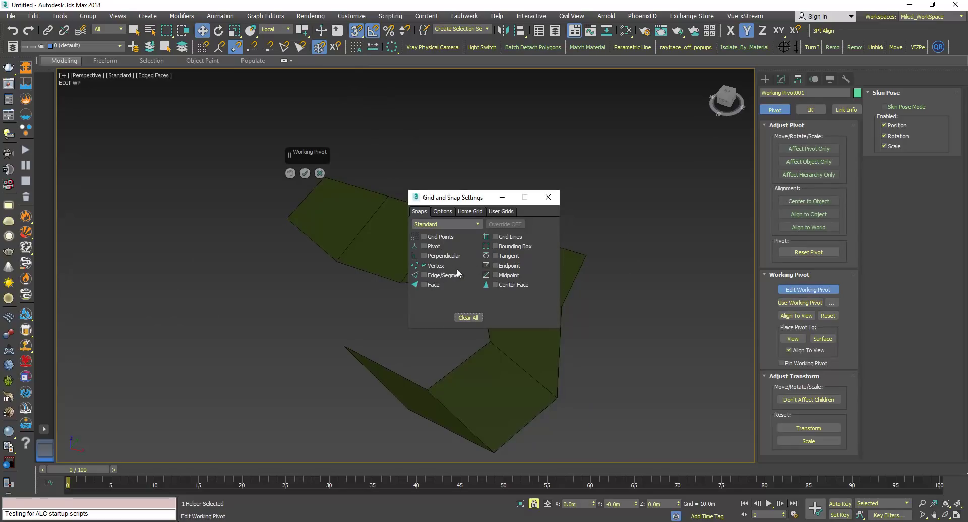
click(551, 202)
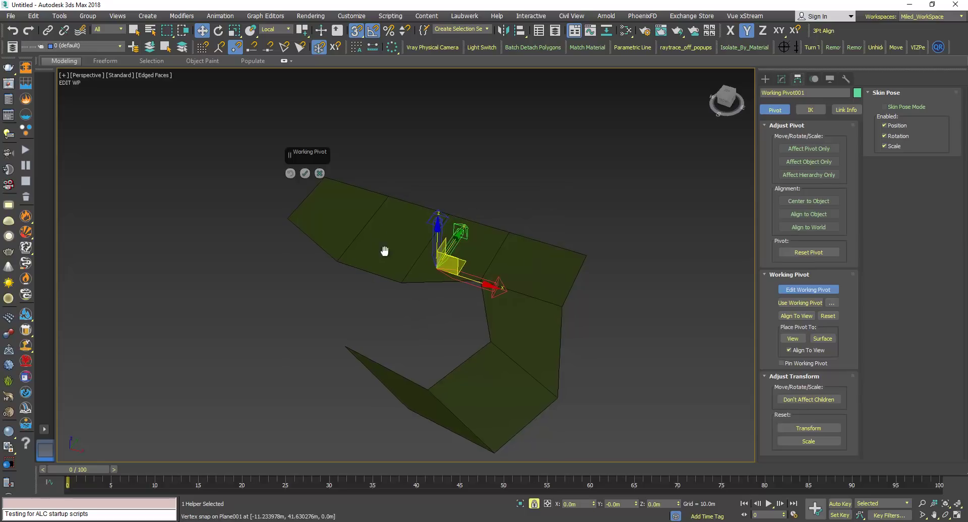
middle_drag(384, 250, 471, 275)
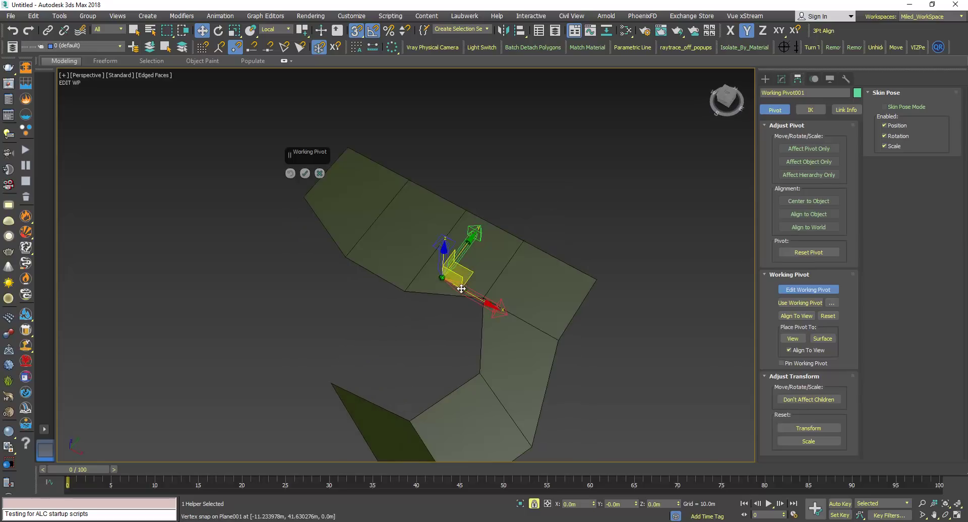
drag(473, 274, 346, 255)
alt+middle_drag(348, 283, 399, 285)
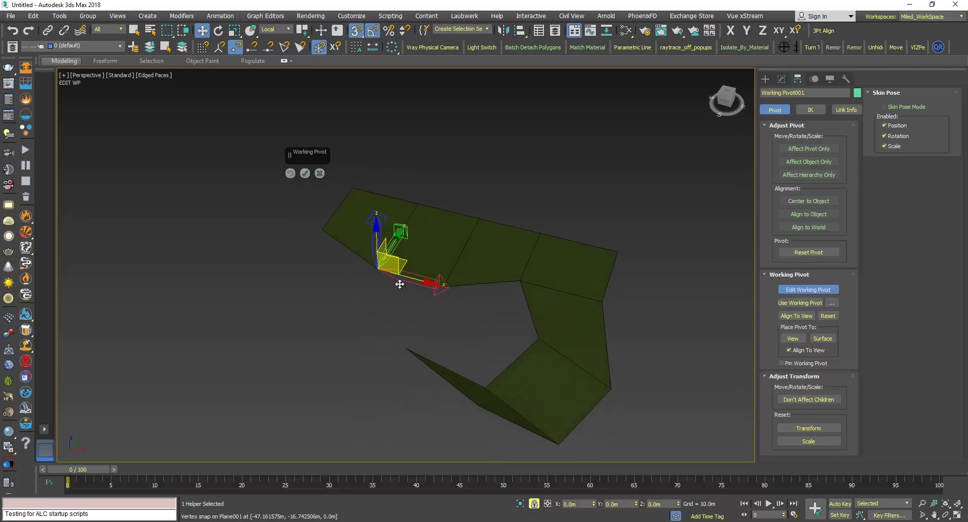
click(304, 174)
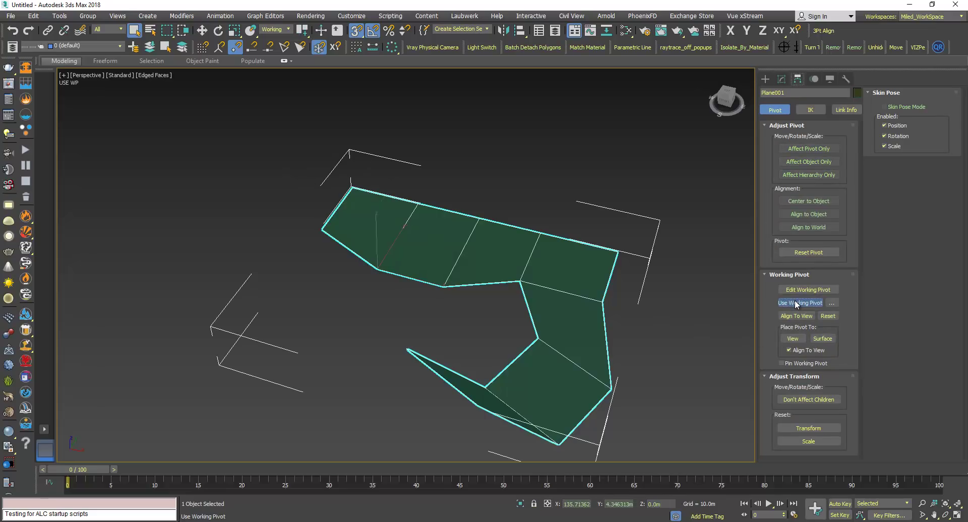
Enter polygon editing on the plane and select the flat end polygon next to the working pivot.
alt+middle_drag(550, 289, 509, 257)
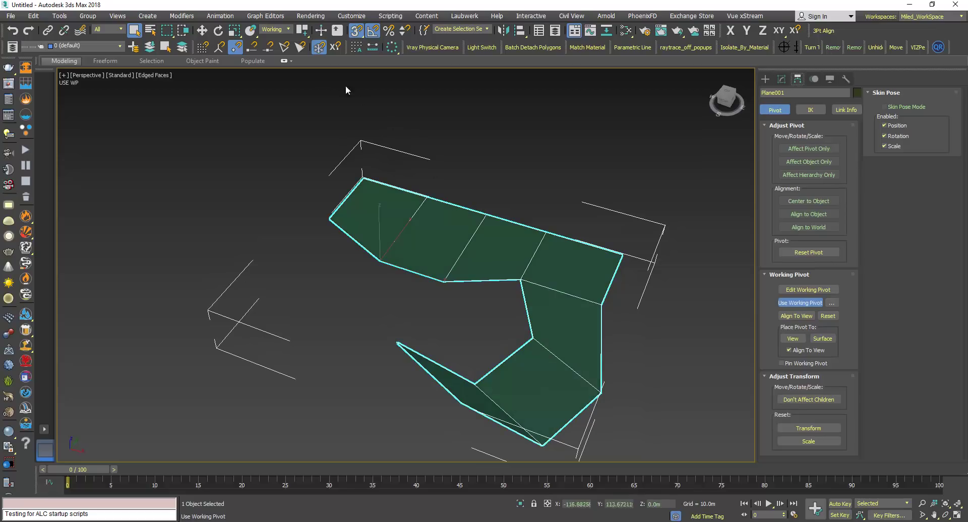
click(783, 80)
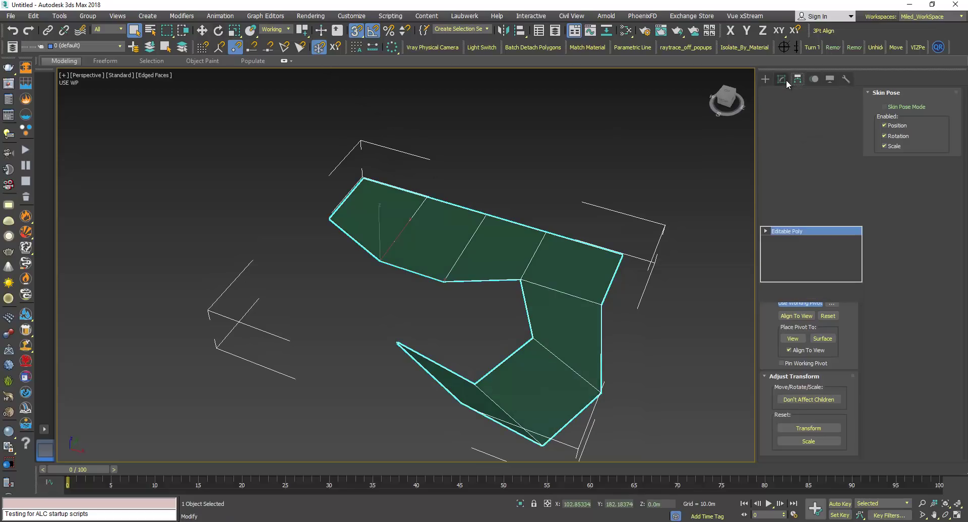
click(820, 326)
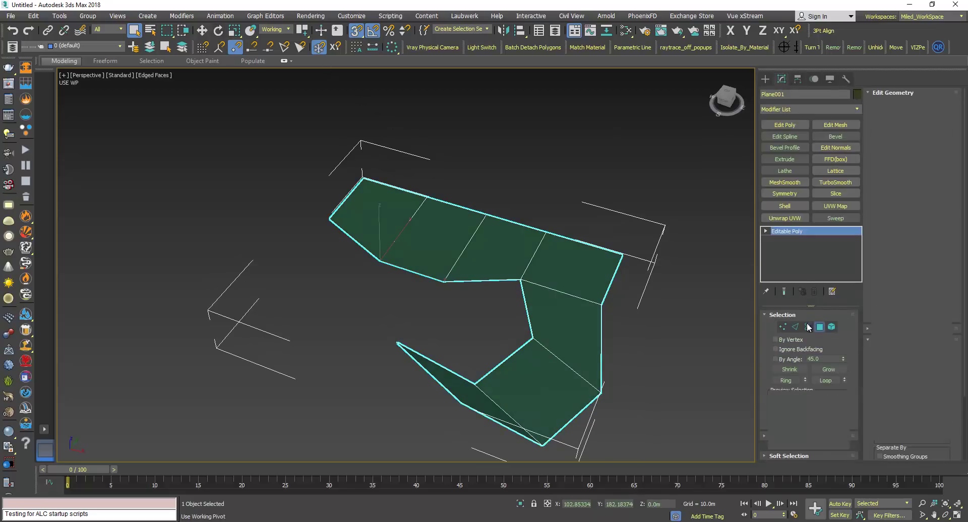
click(356, 214)
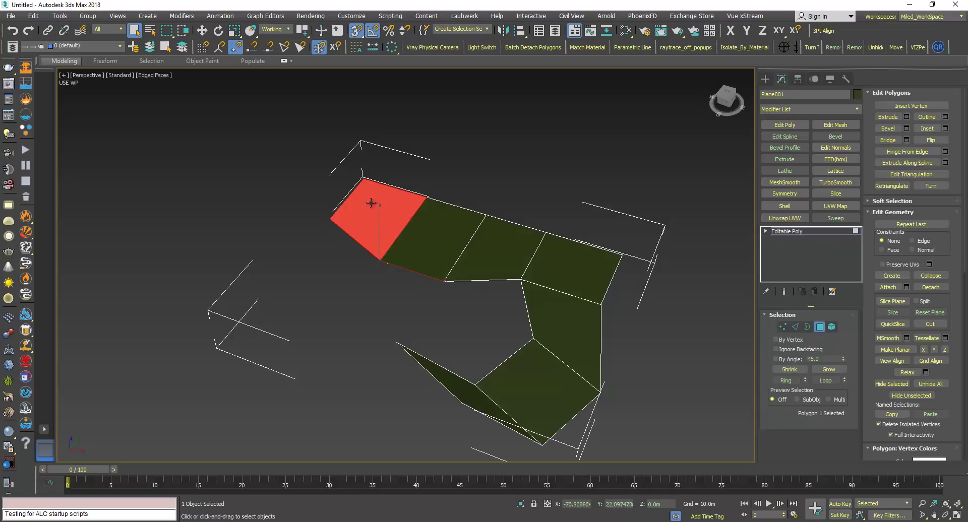
alt+middle_drag(383, 208, 446, 232)
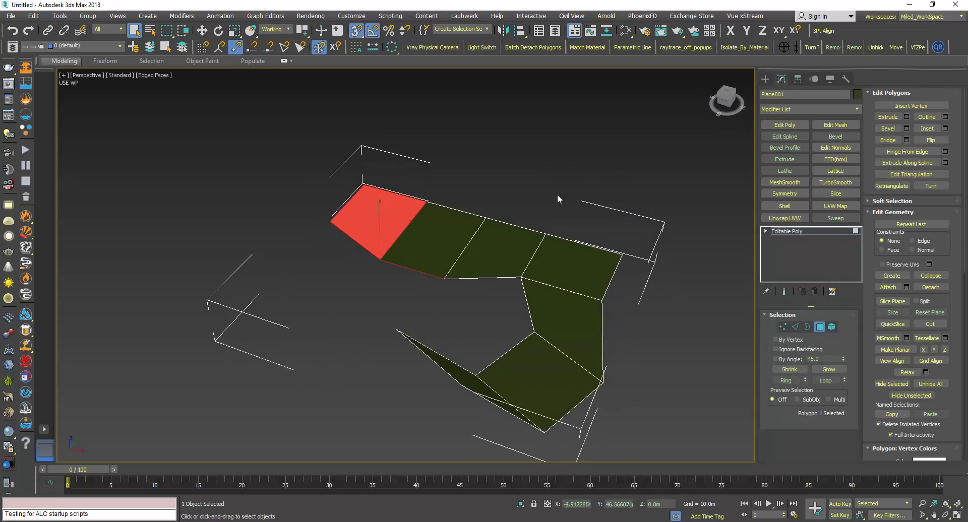
Check that Use Working Pivot is still enabled, and reselect the flat end polygon in polygon editing.
click(797, 80)
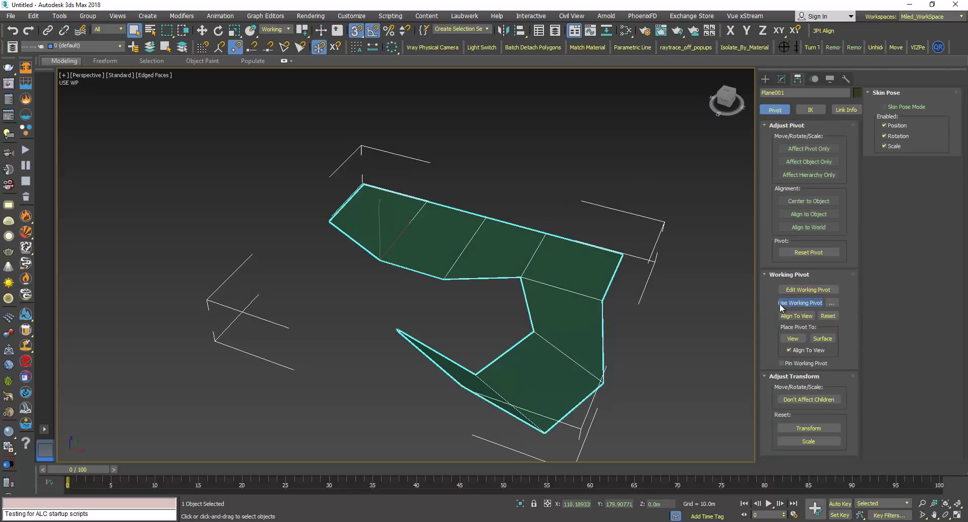
click(768, 78)
click(782, 79)
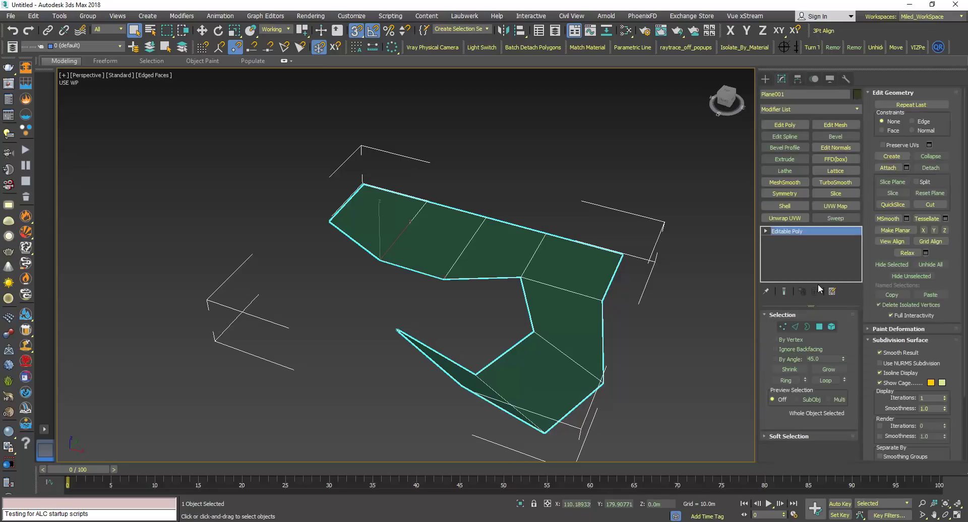
click(819, 327)
click(380, 214)
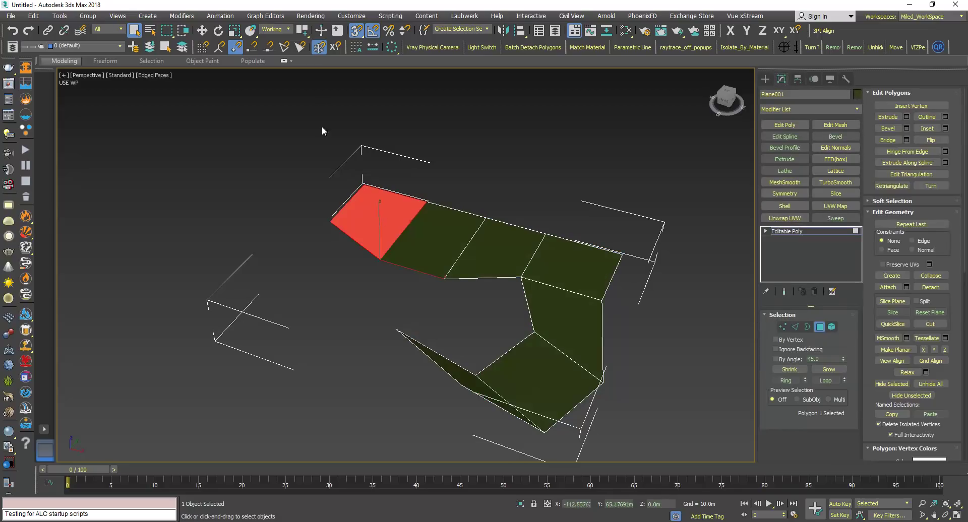
Rotate the selected end polygon upward about the working pivot, tilting it along its shared edge.
alt+middle_drag(372, 195, 306, 151)
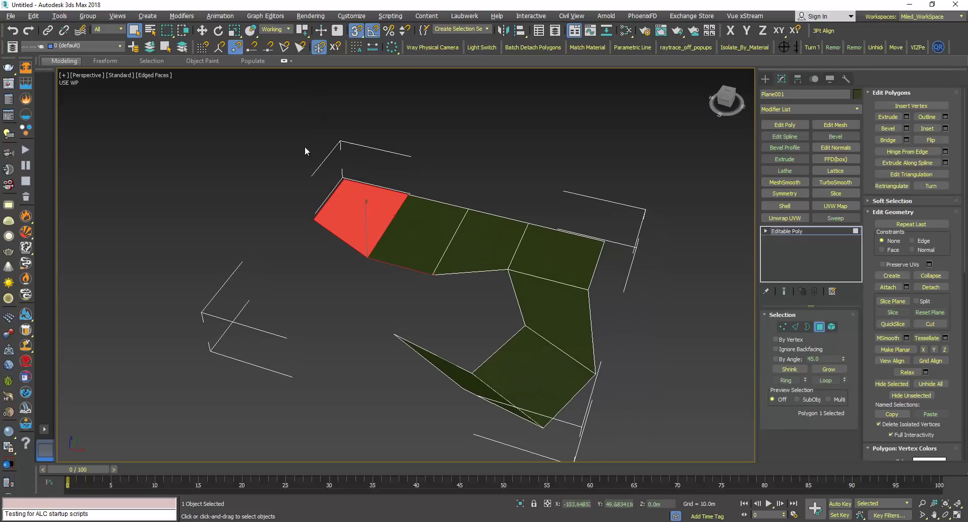
click(218, 28)
alt+middle_drag(368, 256, 394, 283)
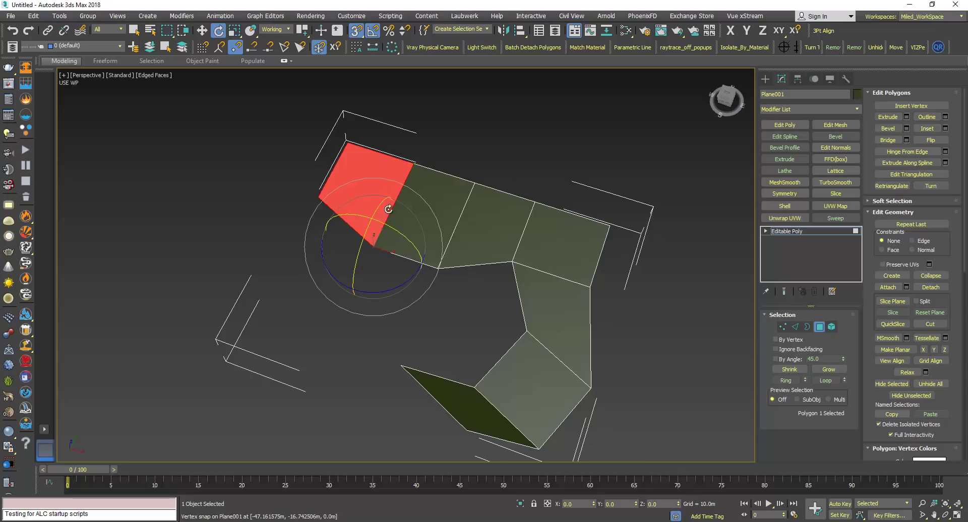
alt+middle_drag(401, 226, 400, 214)
mouse_move(398, 214)
mouse_down()
mouse_move(423, 227)
mouse_move(376, 190)
mouse_move(422, 224)
mouse_move(410, 227)
mouse_move(403, 204)
mouse_move(409, 223)
mouse_up()
alt+middle_drag(417, 235, 396, 255)
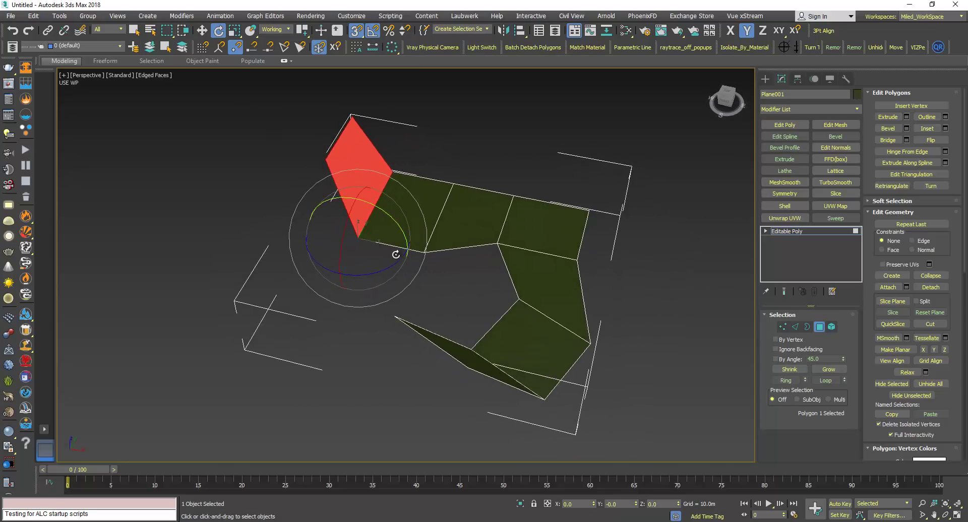
Turn off the working pivot, examine the tilted polygons from several angles, and return to the plane's Editable Poly settings.
click(798, 79)
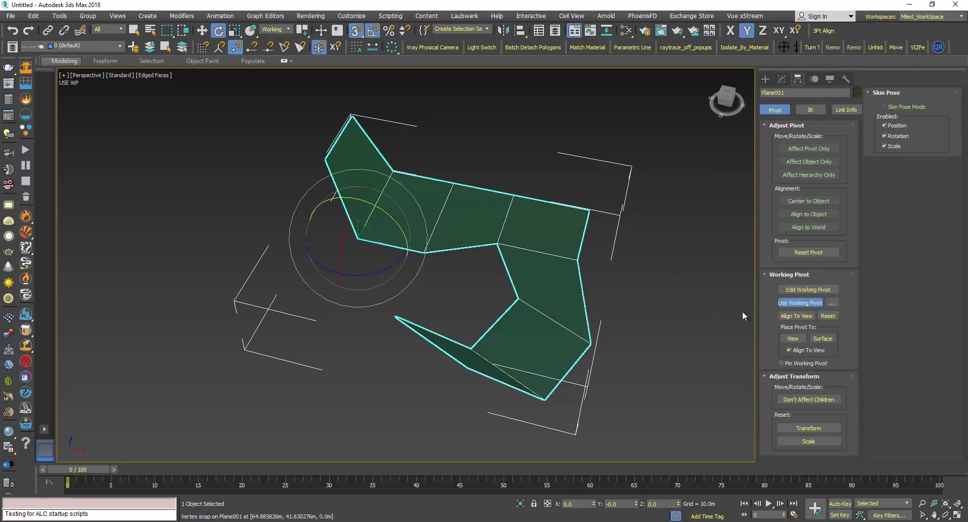
click(783, 305)
click(794, 304)
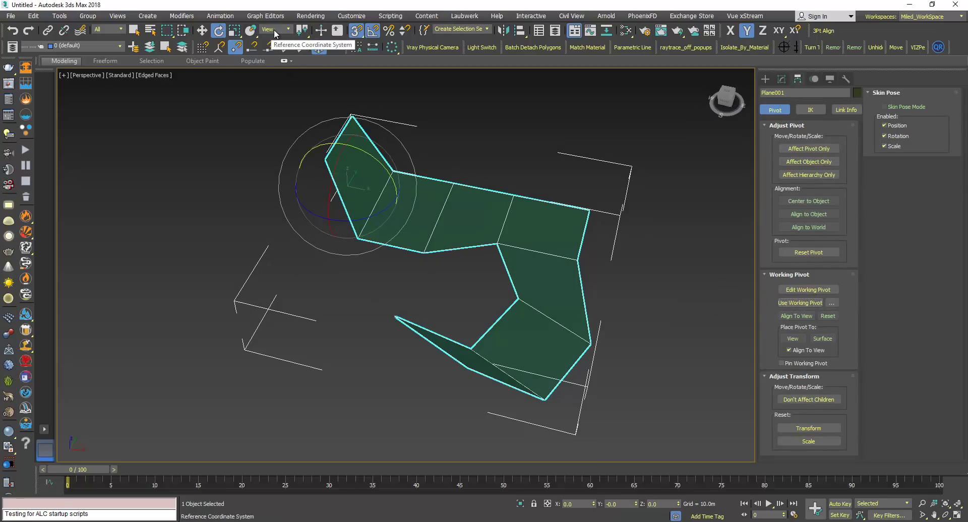
drag(402, 216, 413, 194)
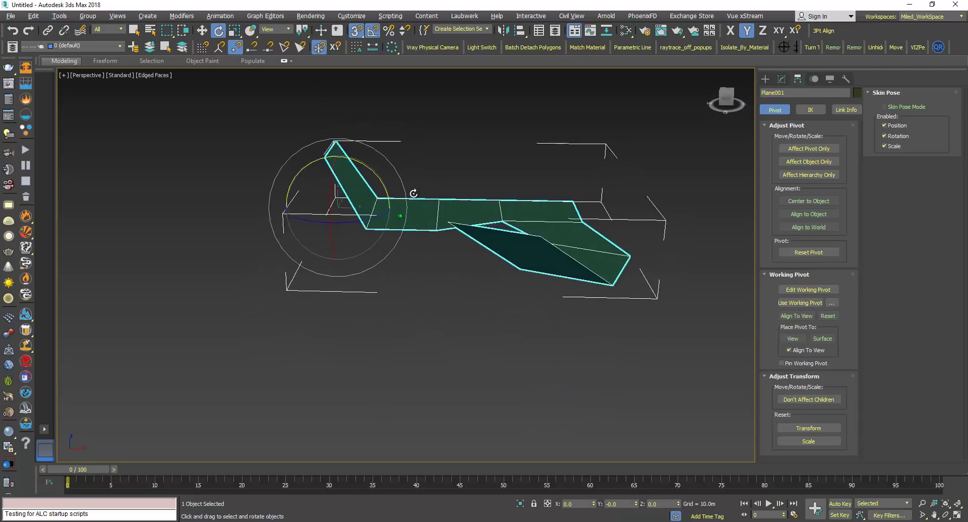
alt+middle_drag(414, 193, 374, 201)
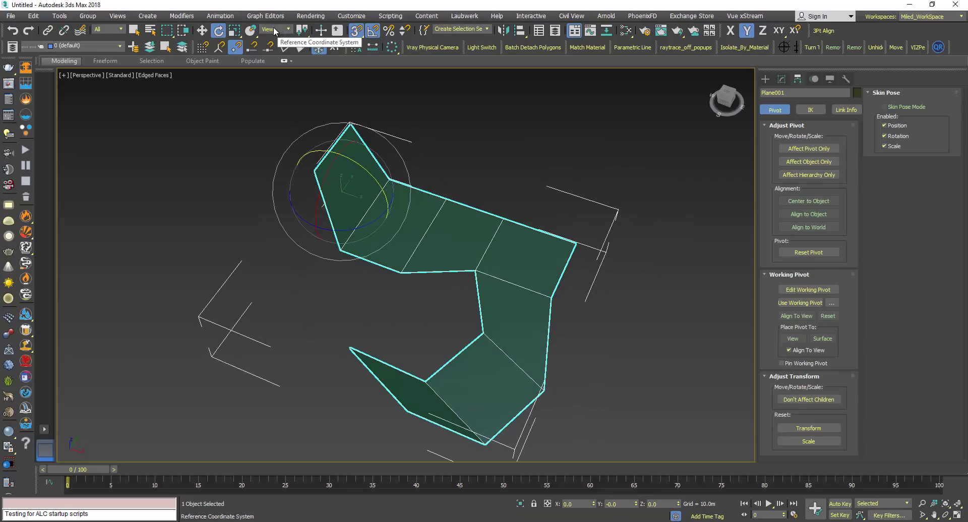
mouse_move(374, 218)
middle_down()
mouse_move(388, 218)
mouse_move(361, 210)
mouse_move(369, 211)
middle_up()
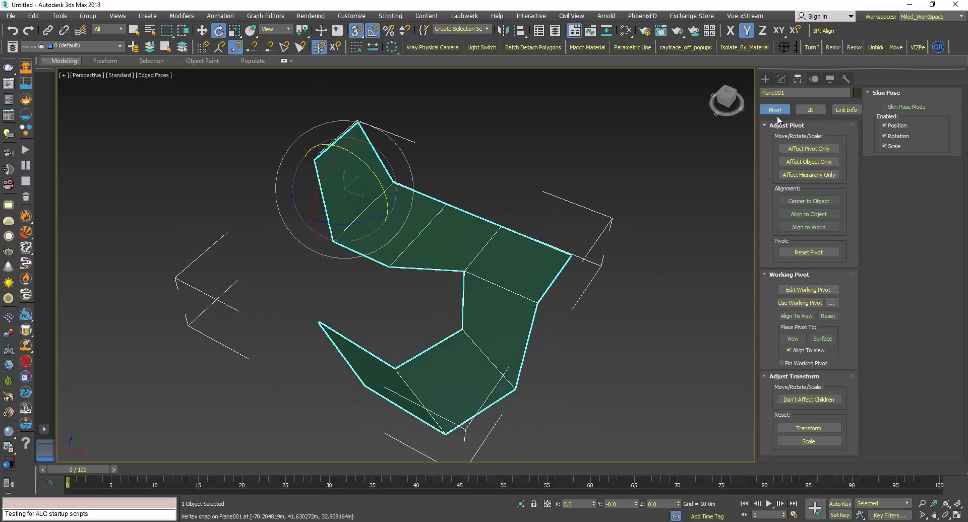
click(782, 79)
alt+middle_drag(359, 263, 383, 280)
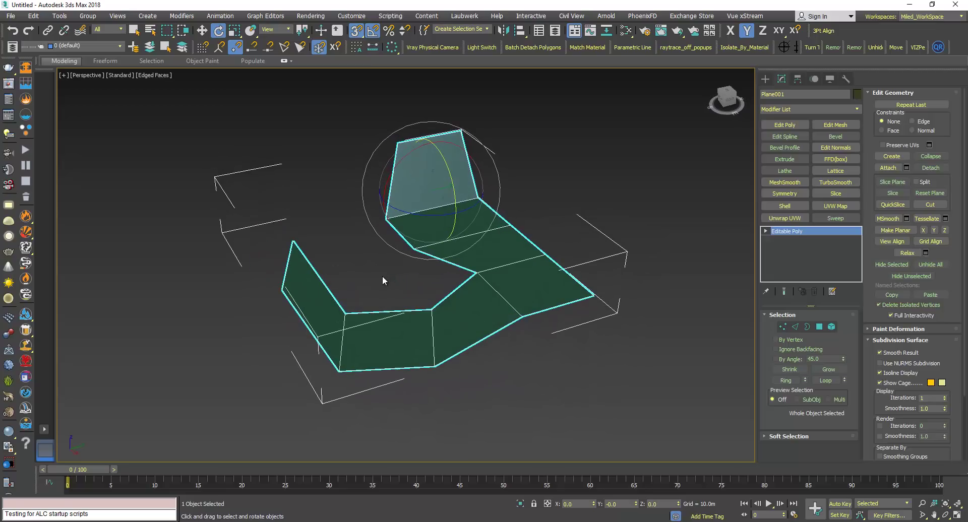